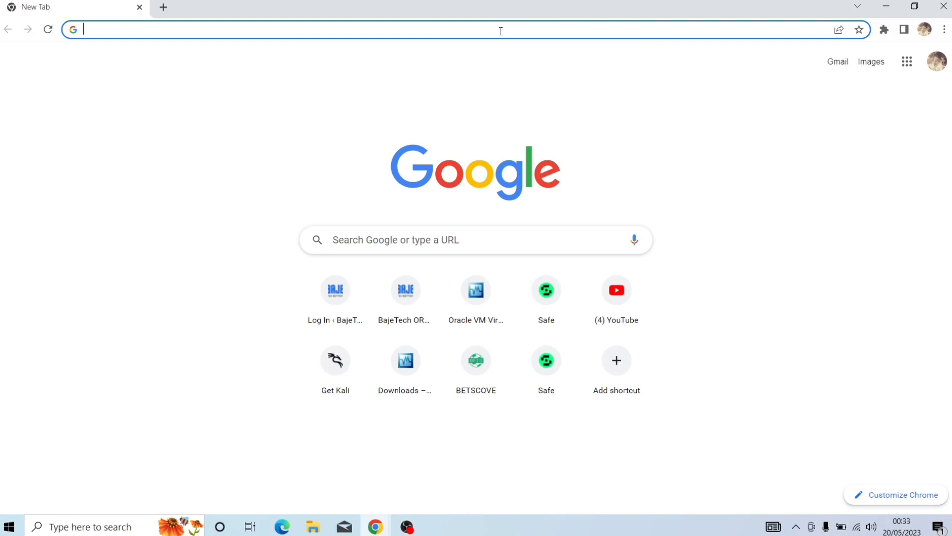
# Open the virtualbox.org website in the browser
pyautogui.write('virtualbox.org')
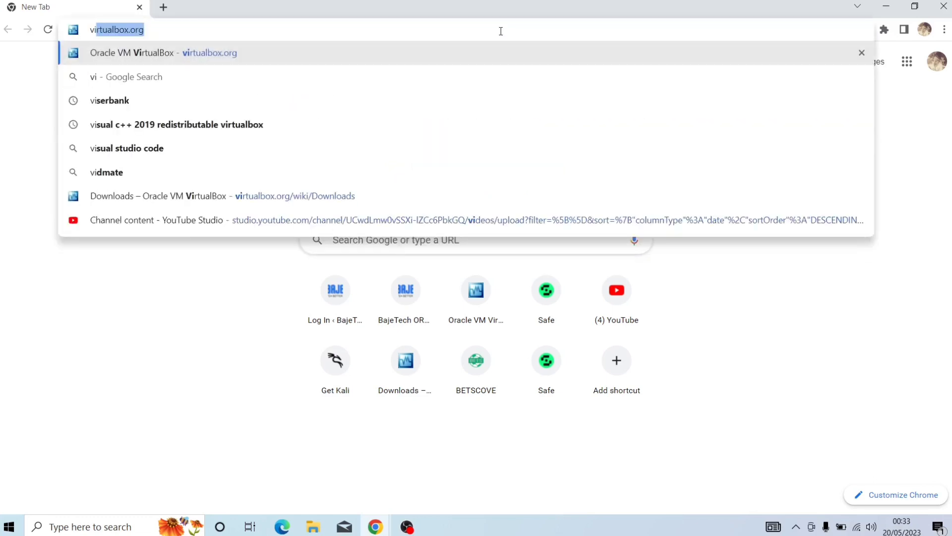
pyautogui.press('Right')
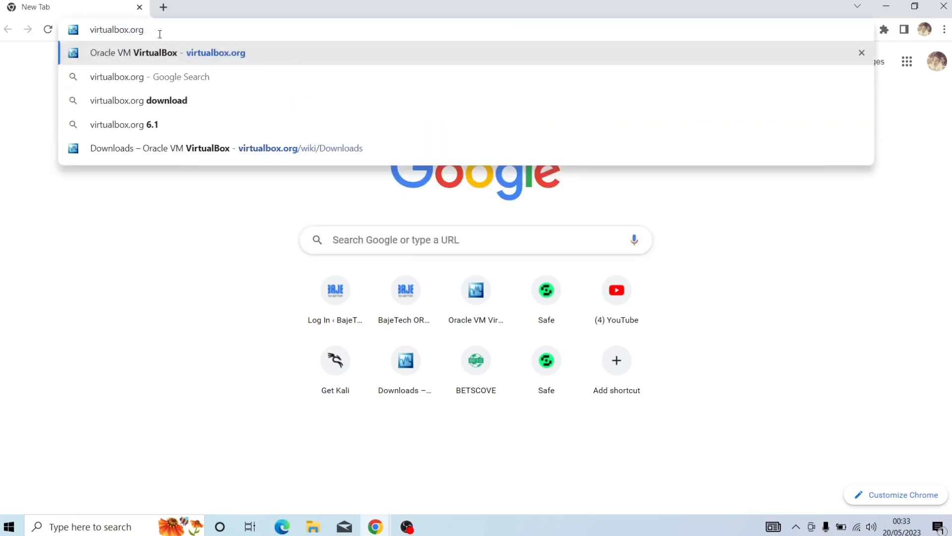
pyautogui.hotkey('ctrl', 'a')
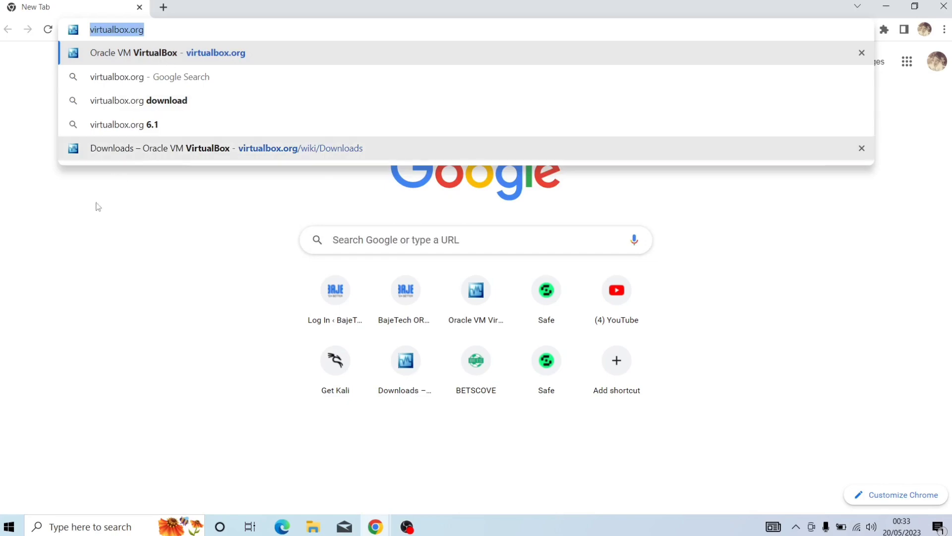
pyautogui.press('Return')
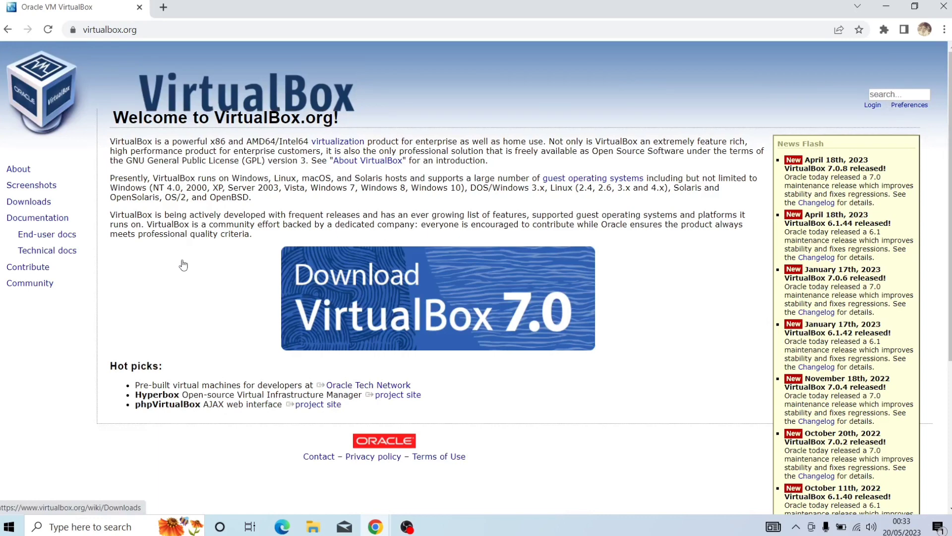
# Open the VirtualBox Downloads page from the site's home page
pyautogui.click(222, 274)
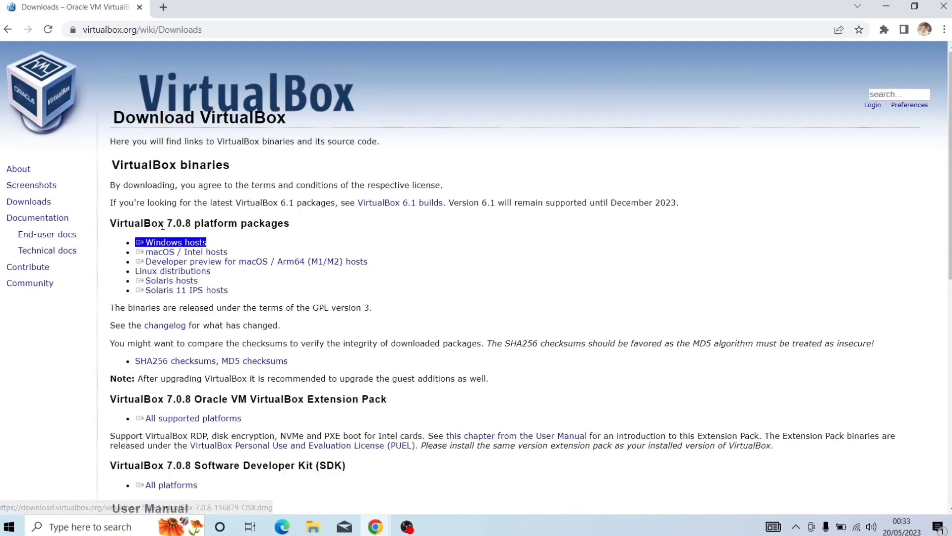
pyautogui.click(8, 29)
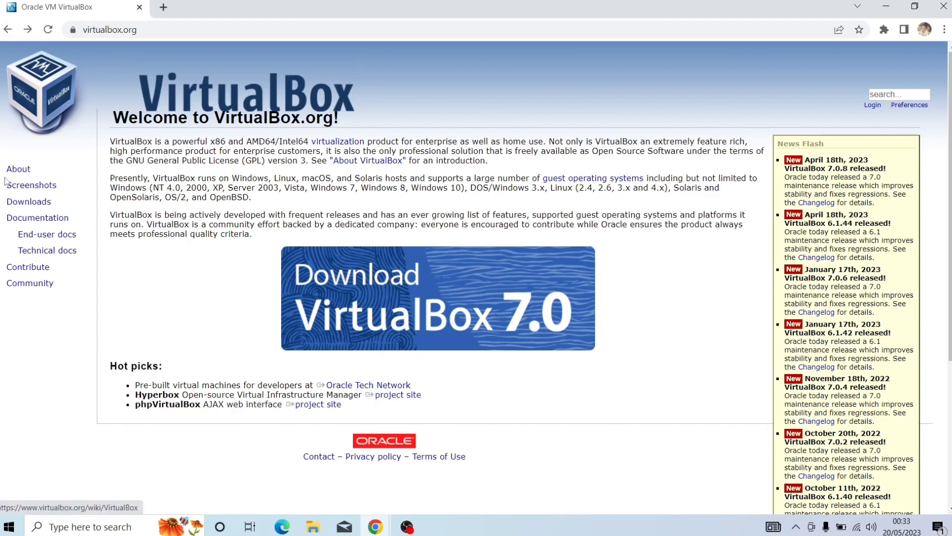
pyautogui.click(32, 204)
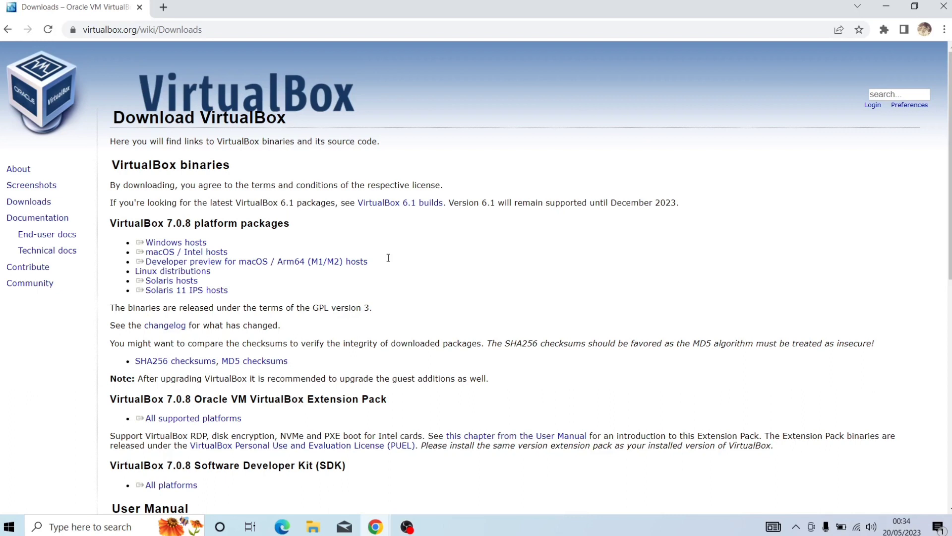
# Examine the VirtualBox 7.0.8 platform packages offered for the different host systems
pyautogui.moveTo(134, 252); pyautogui.dragTo(138, 261)
pyautogui.doubleClick(127, 231)
pyautogui.click(182, 233)
# Switch to File Explorer and locate the VirtualBox-7.0.8-156879-Win installer in the Downloads folder
pyautogui.click(314, 529)
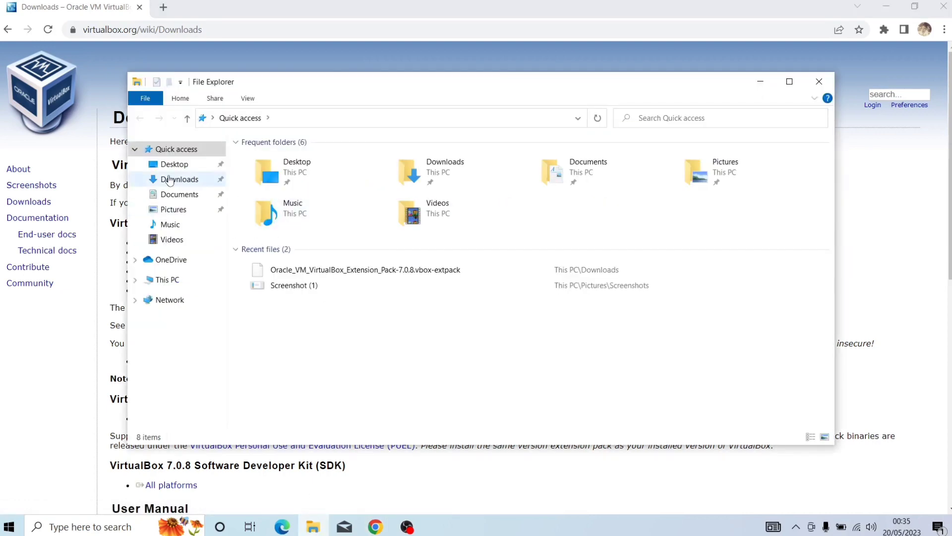
pyautogui.click(169, 166)
pyautogui.click(176, 180)
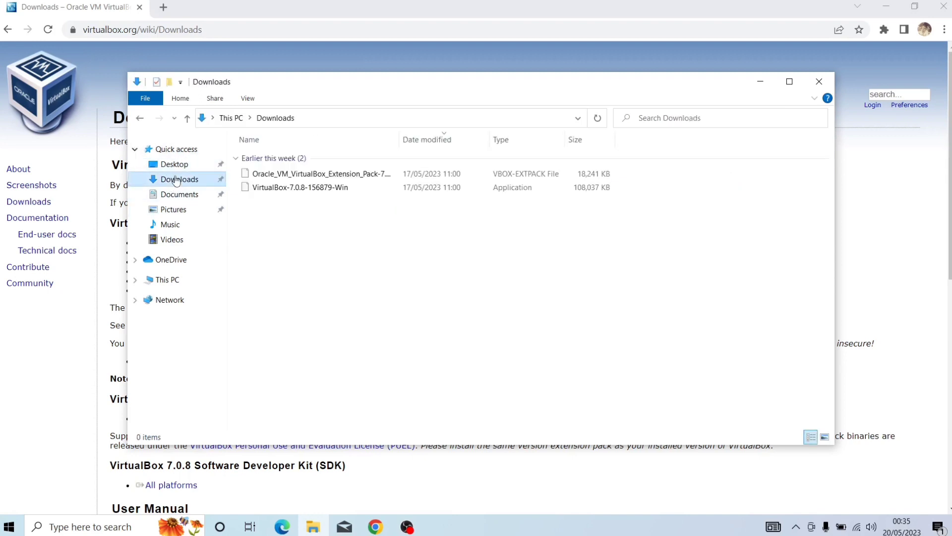
pyautogui.click(288, 189)
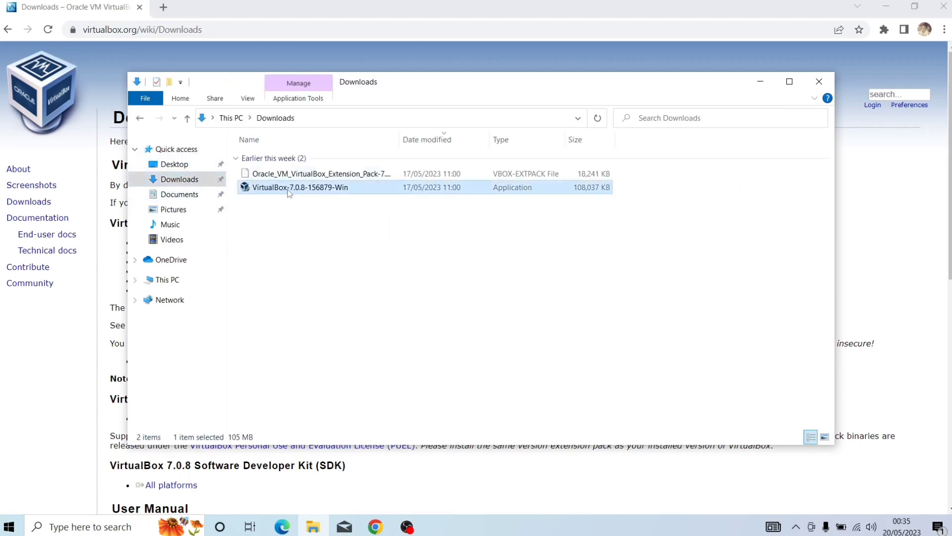
# Return to the browser and examine the VirtualBox 7.0.8 Extension Pack section with its download link for all supported platforms
pyautogui.click(106, 75)
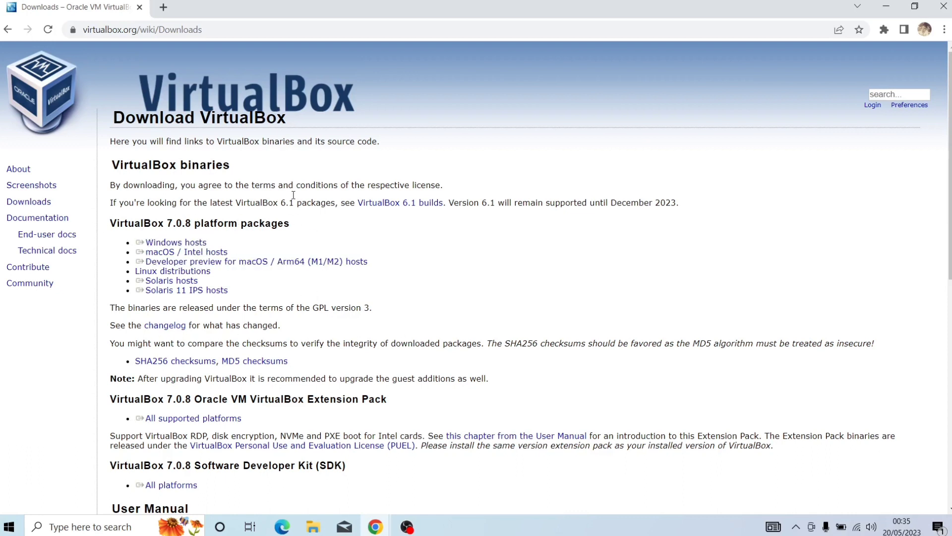
pyautogui.moveTo(164, 398); pyautogui.dragTo(111, 401)
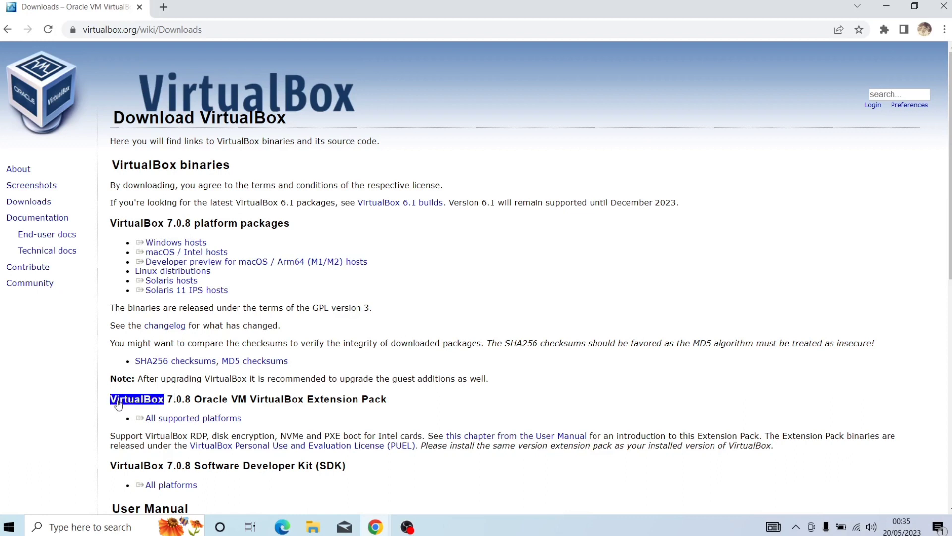
pyautogui.click(158, 400)
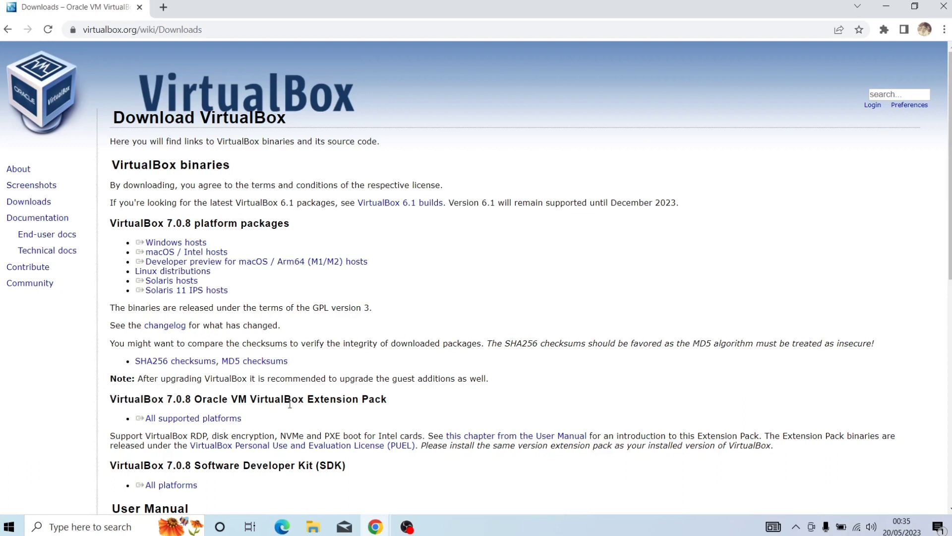
pyautogui.moveTo(139, 430); pyautogui.dragTo(138, 421)
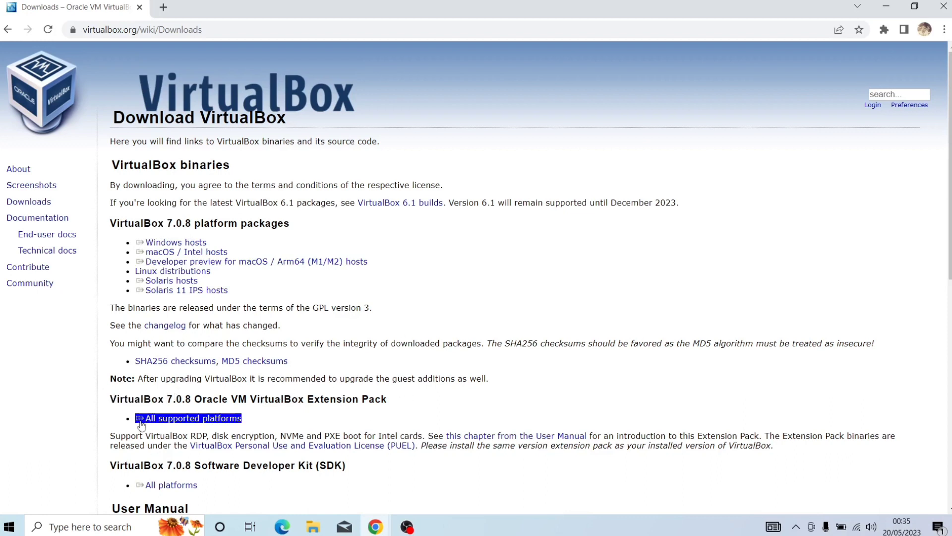
pyautogui.click(122, 419)
pyautogui.tripleClick(130, 421)
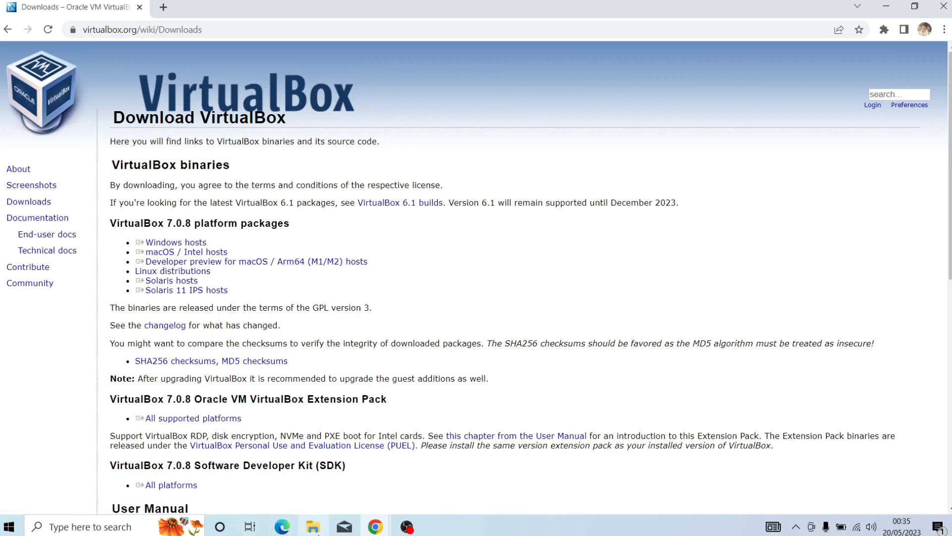
# Switch back to File Explorer and locate the Oracle VM VirtualBox Extension Pack file in the Downloads folder
pyautogui.moveTo(316, 529)
pyautogui.click(308, 509)
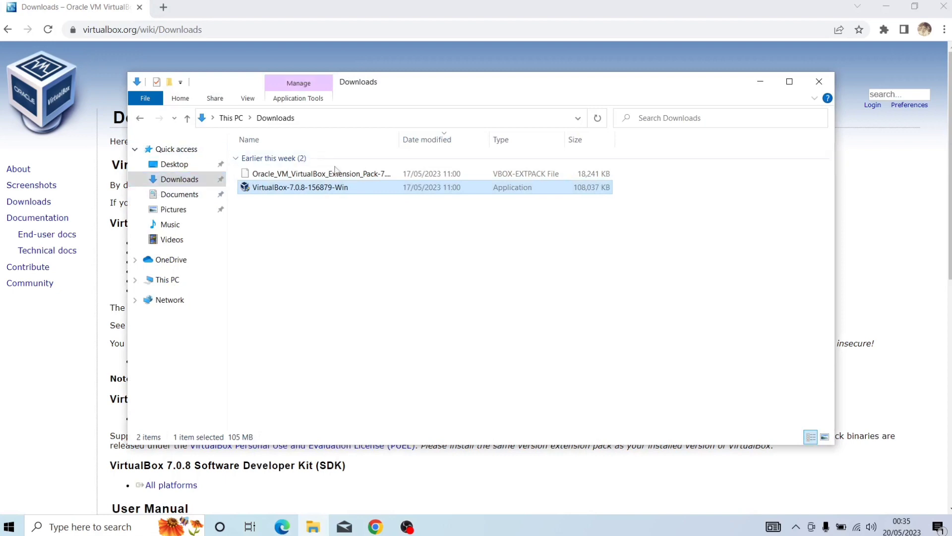
pyautogui.click(314, 174)
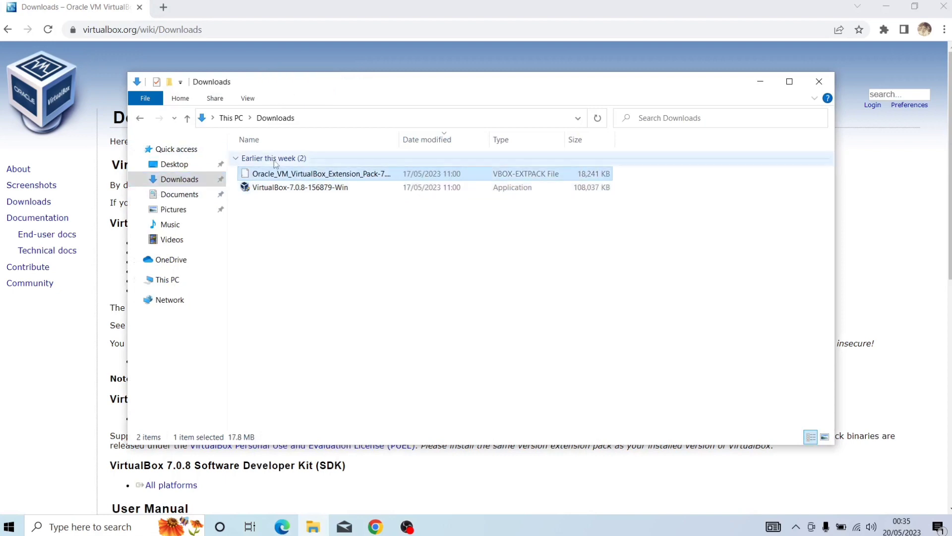
pyautogui.click(332, 261)
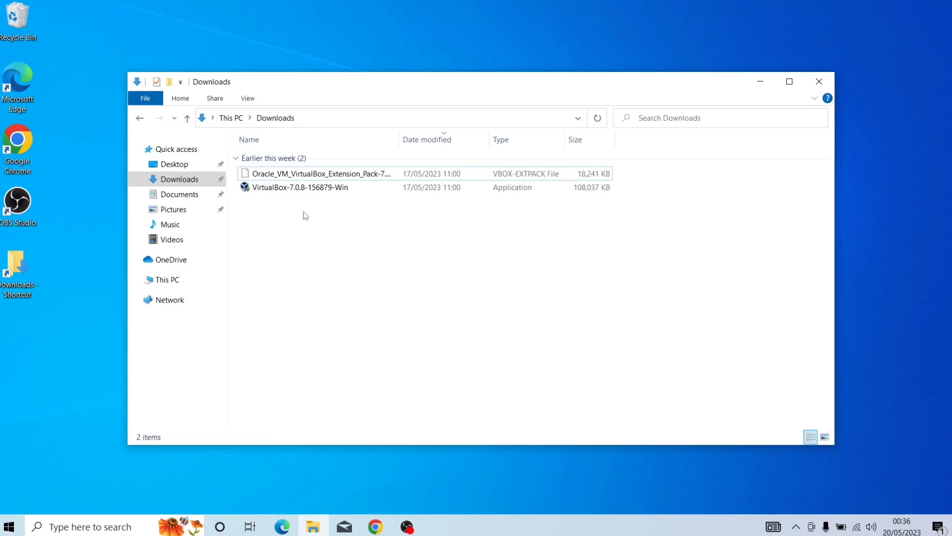
# Run the VirtualBox-7.0.8-156879-Win installer as administrator
pyautogui.click(298, 193)
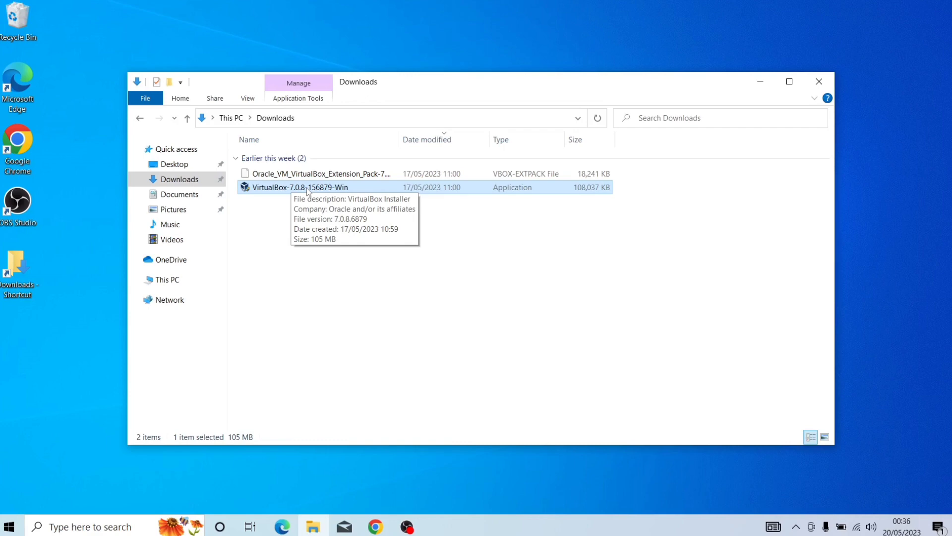
pyautogui.rightClick(308, 188)
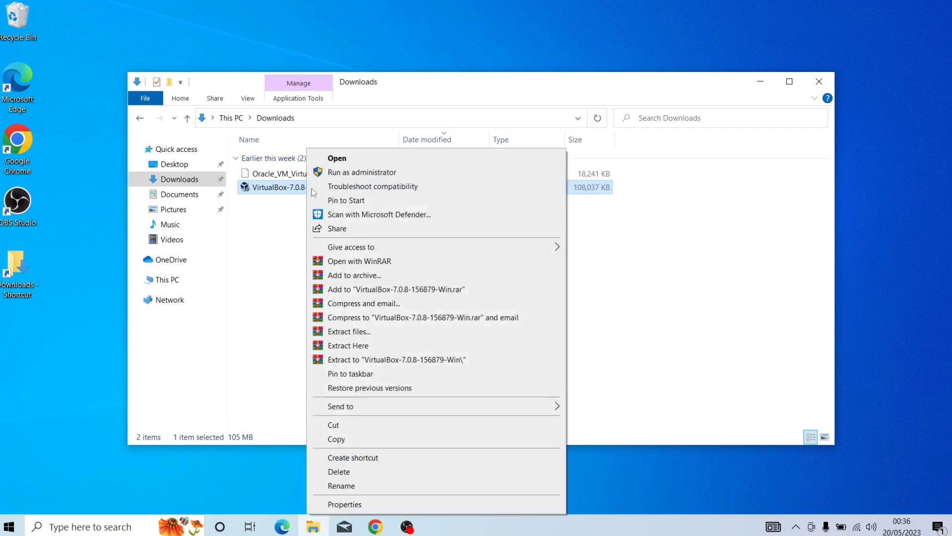
pyautogui.click(359, 173)
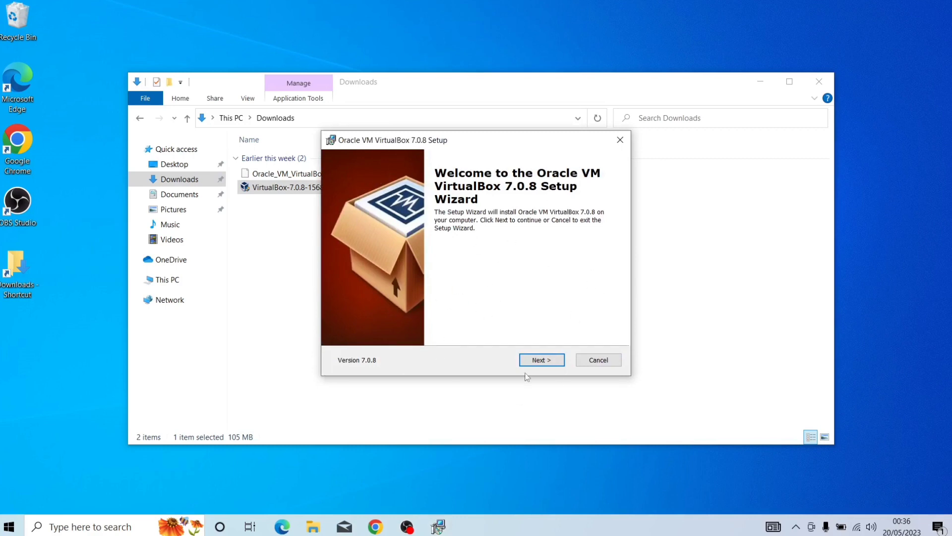
# Install VirtualBox 7.0.8 with the default features and location, accept the network interfaces warning, and finish with VirtualBox set to start
pyautogui.click(539, 359)
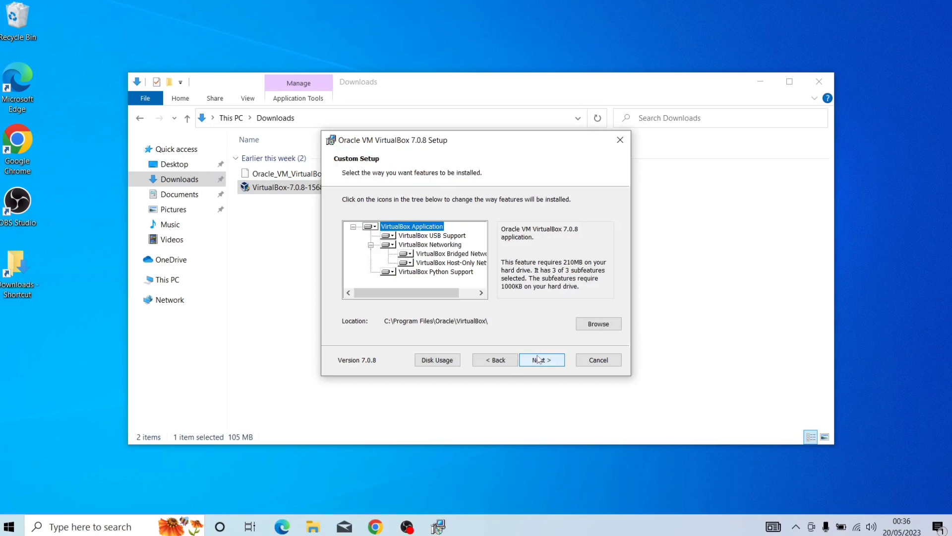
pyautogui.click(538, 359)
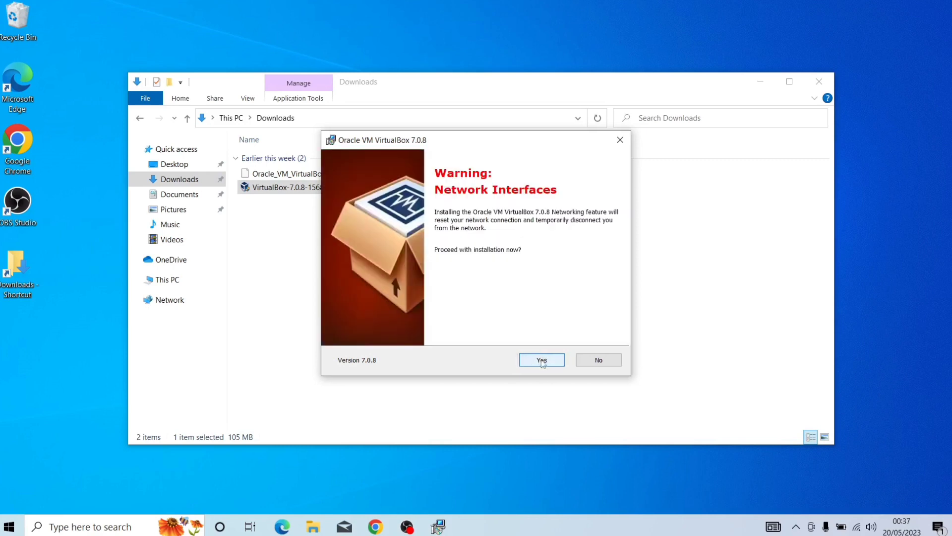
pyautogui.click(542, 364)
pyautogui.click(542, 364)
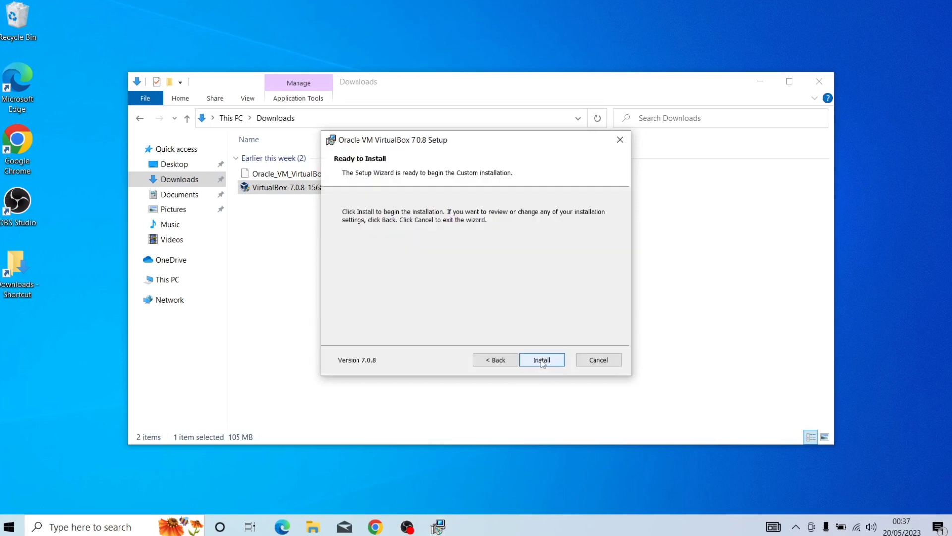
pyautogui.click(542, 363)
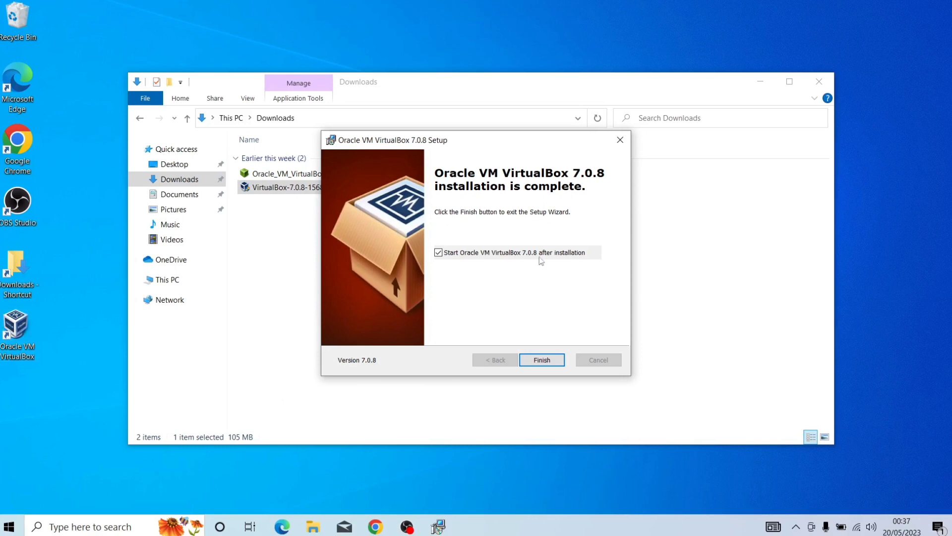
pyautogui.click(543, 360)
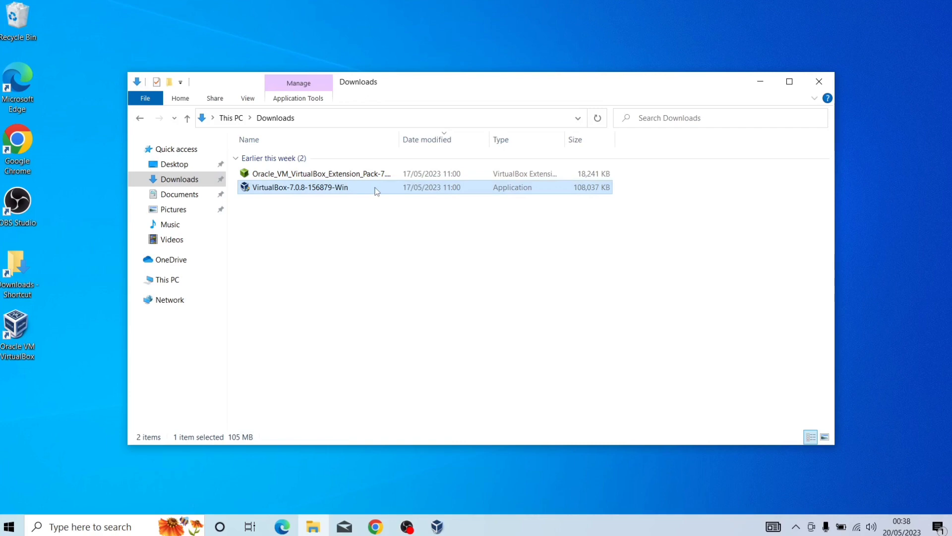
# Delete the VirtualBox-7.0.8-156879-Win installer from the Downloads folder and close the VirtualBox Manager window
pyautogui.press('Delete')
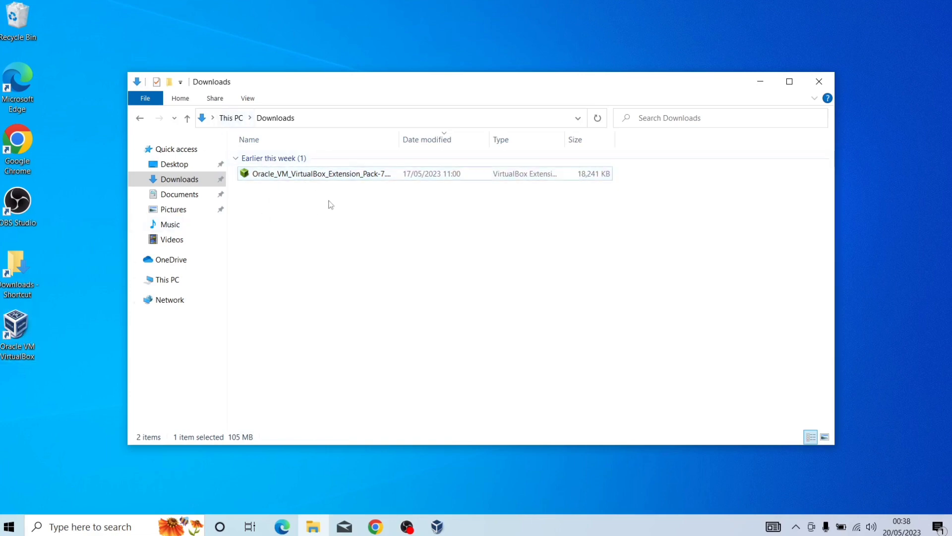
pyautogui.click(437, 526)
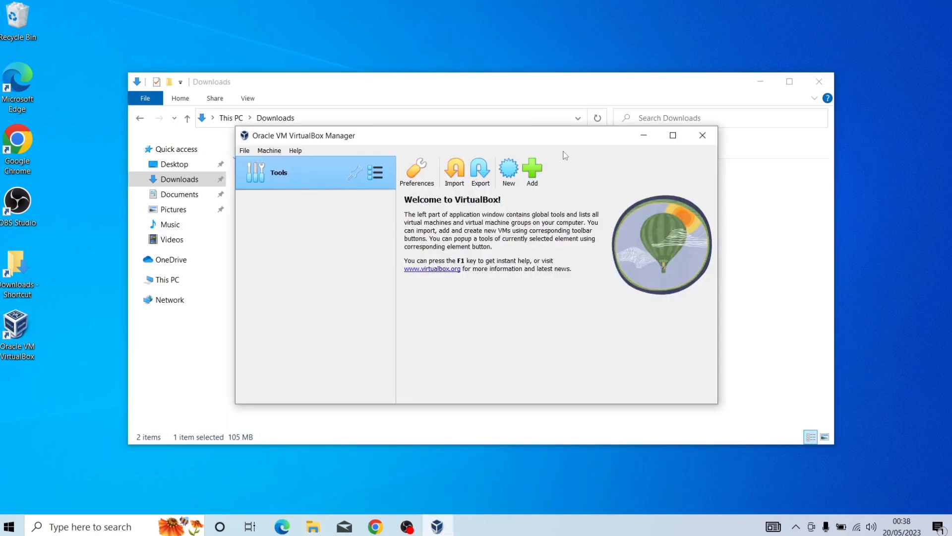
pyautogui.moveTo(572, 137); pyautogui.dragTo(500, 90)
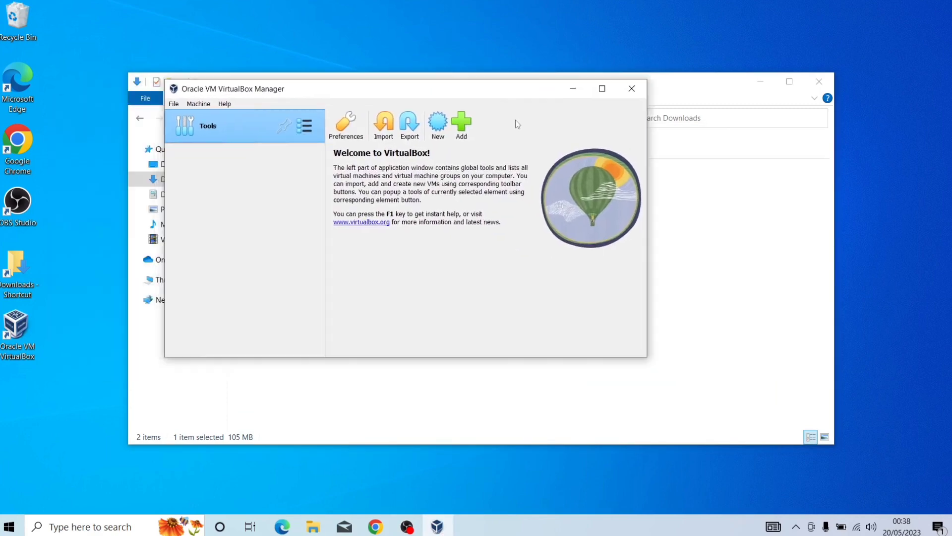
pyautogui.click(631, 89)
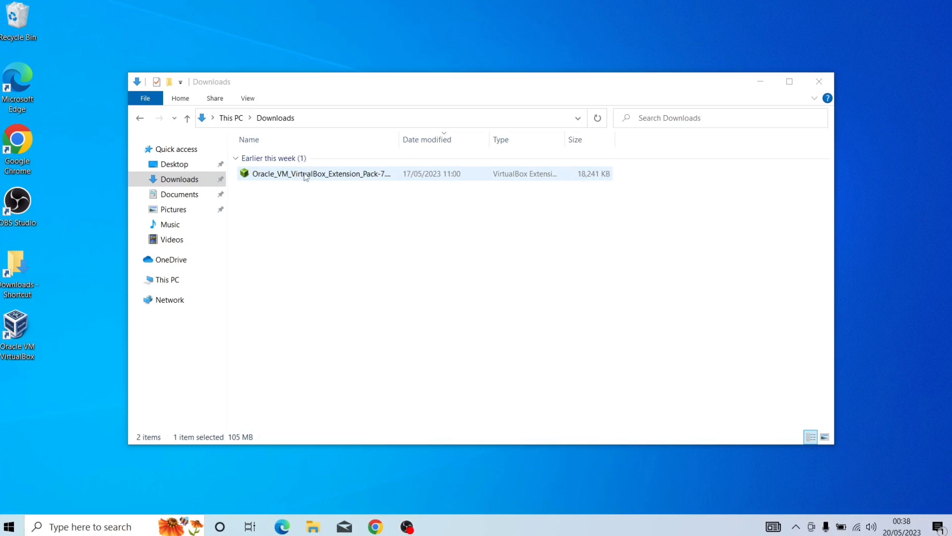
# Open the Extension Pack file from Downloads, choose to reinstall it, and agree to its license after scrolling to the end
pyautogui.click(347, 177)
pyautogui.doubleClick(350, 177)
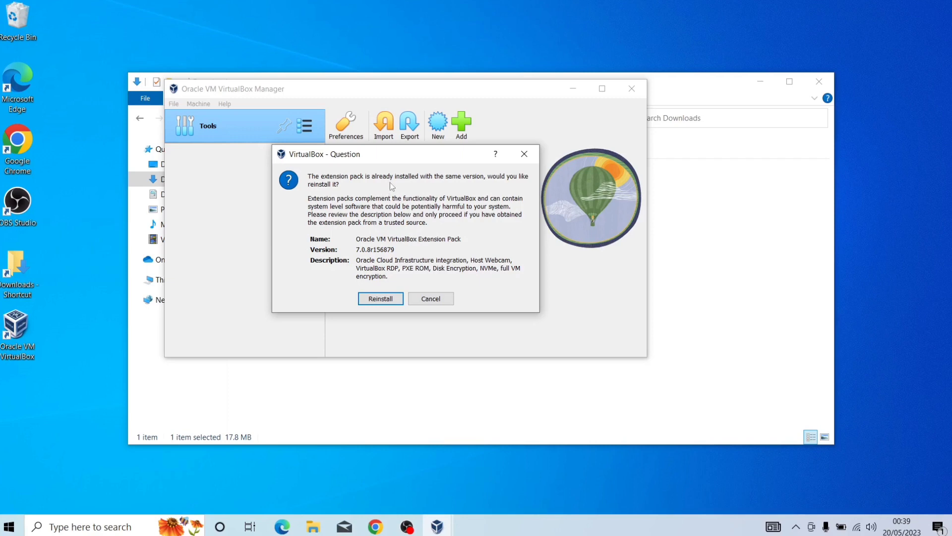
pyautogui.moveTo(406, 163); pyautogui.dragTo(422, 181)
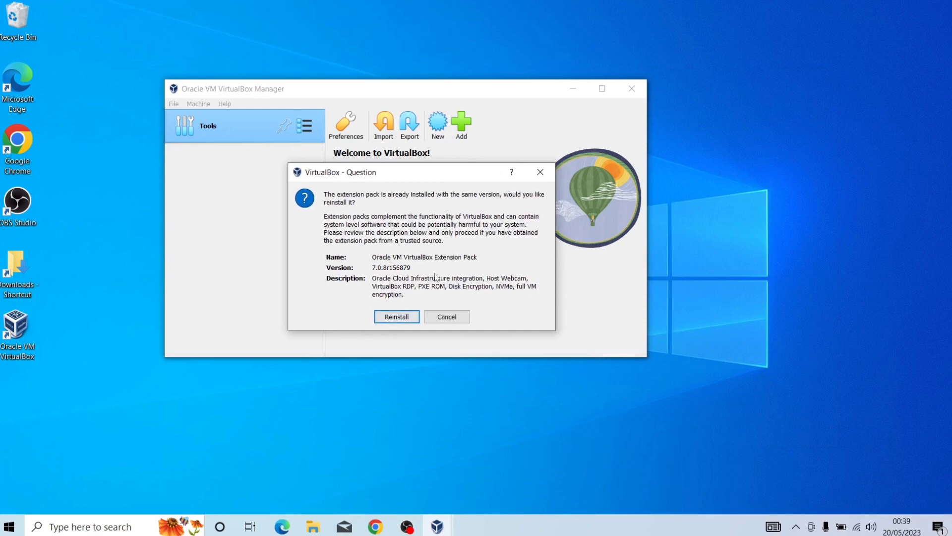
pyautogui.click(392, 318)
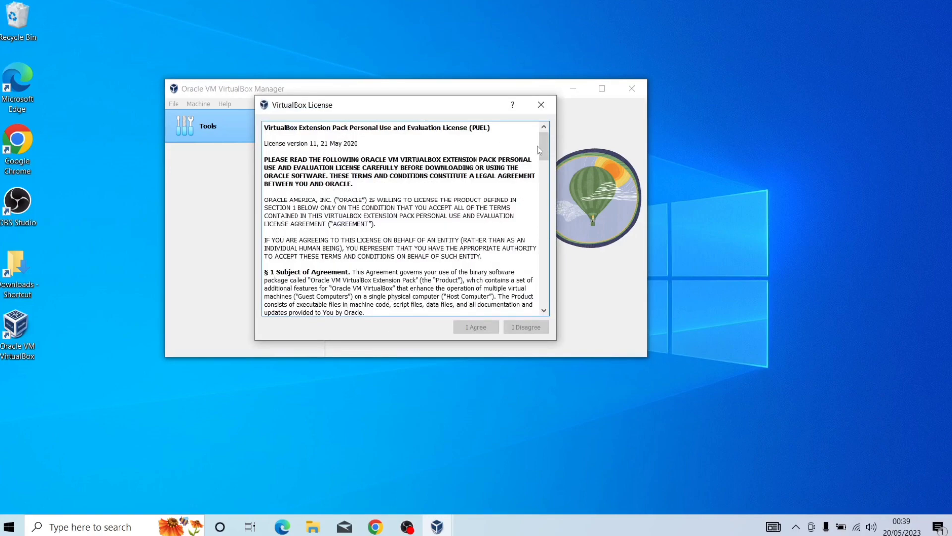
pyautogui.moveTo(544, 147); pyautogui.dragTo(526, 330)
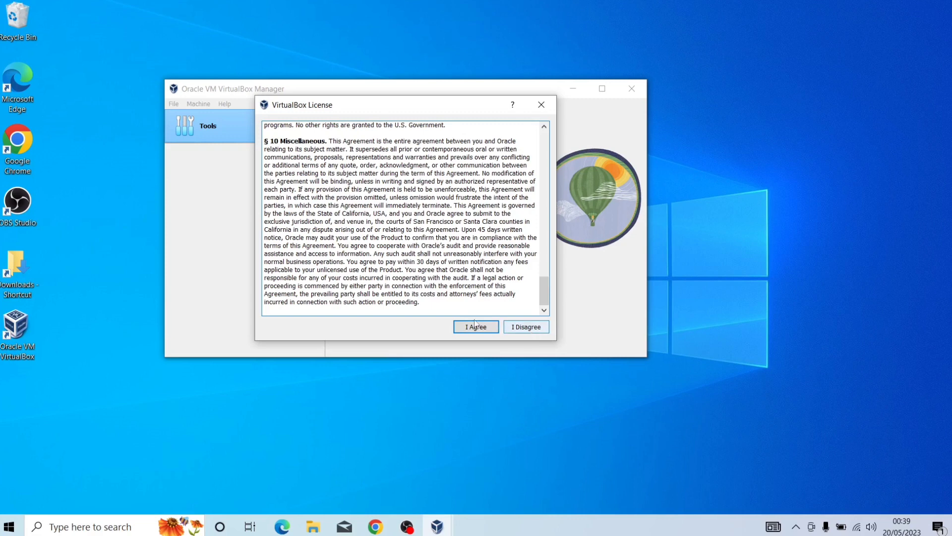
pyautogui.click(463, 330)
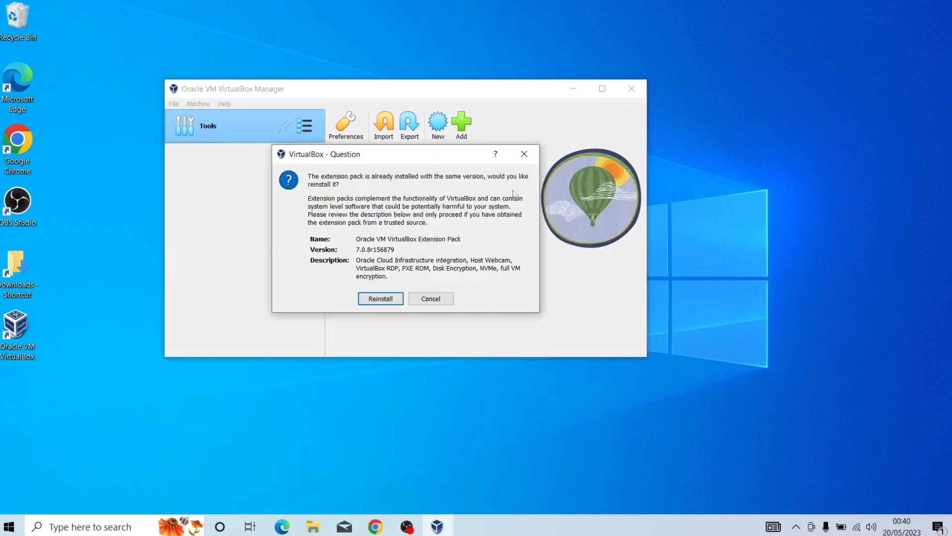
# Cancel the repeated Extension Pack reinstallation and close VirtualBox Manager
pyautogui.click(439, 301)
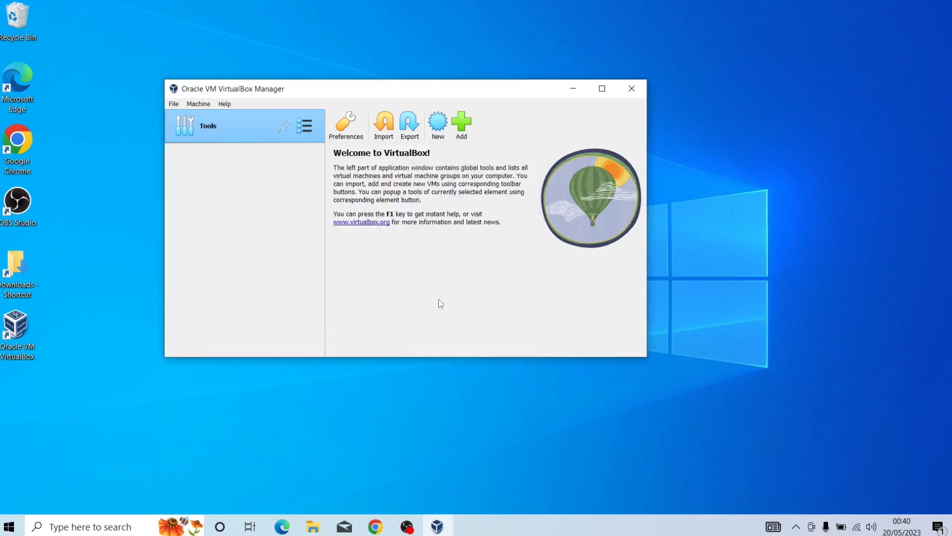
pyautogui.click(632, 89)
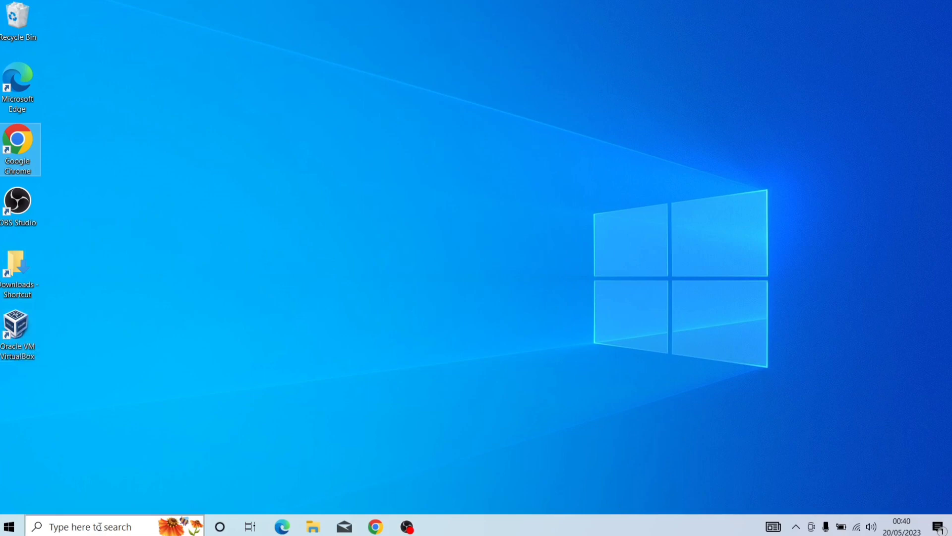
# Search Windows for "vir" and launch Oracle VM VirtualBox from the results
pyautogui.click(74, 525)
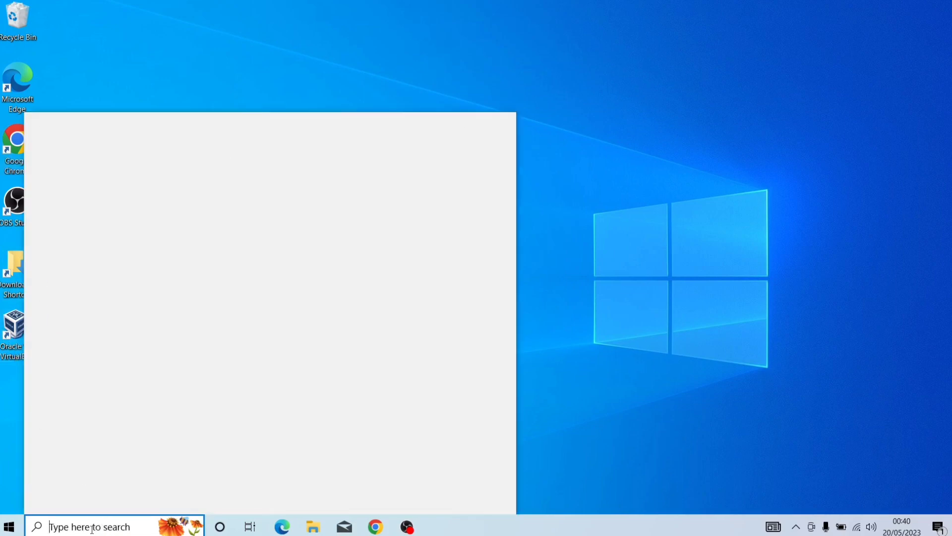
pyautogui.write('vir')
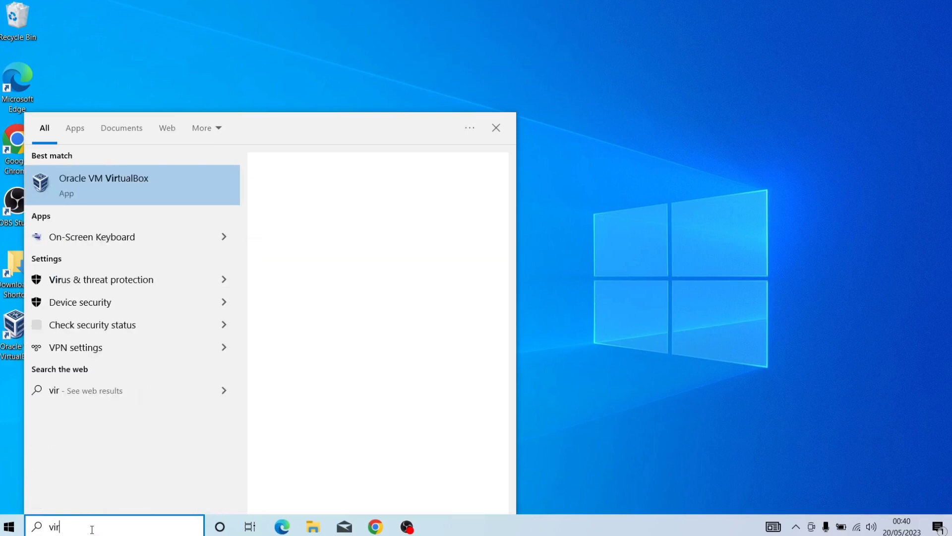
pyautogui.click(140, 193)
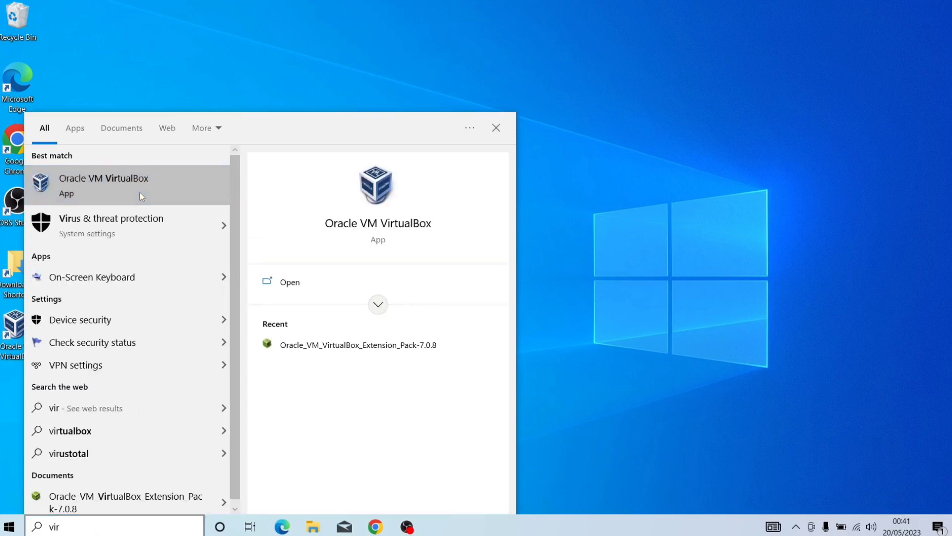